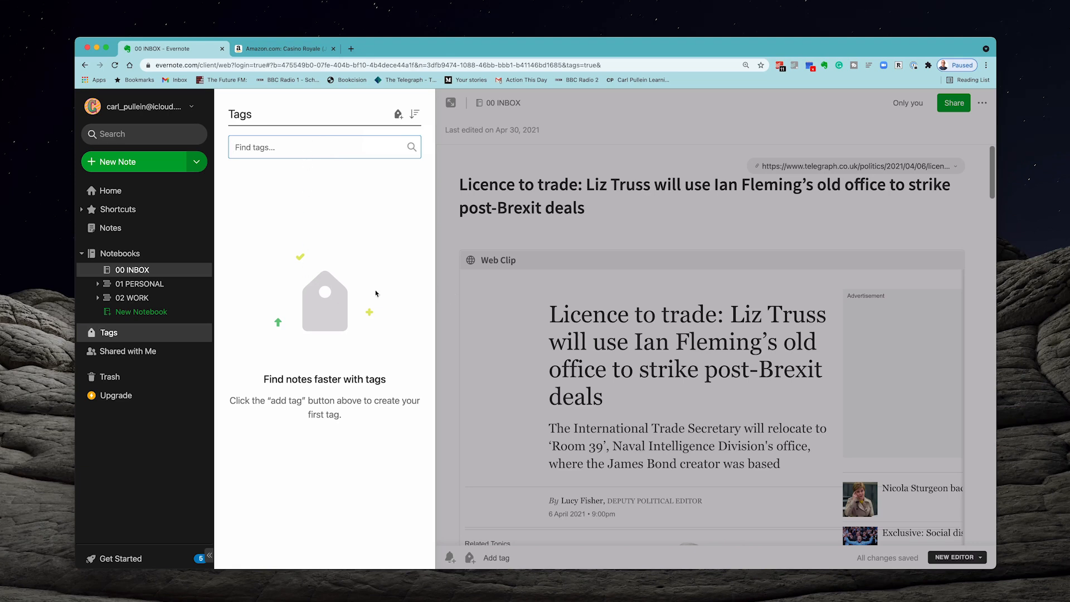
Step: Tag the web-clipped note "Licence to trade" in the 00 INBOX notebook with a new tag, Ian Fleming
left_click(451, 312)
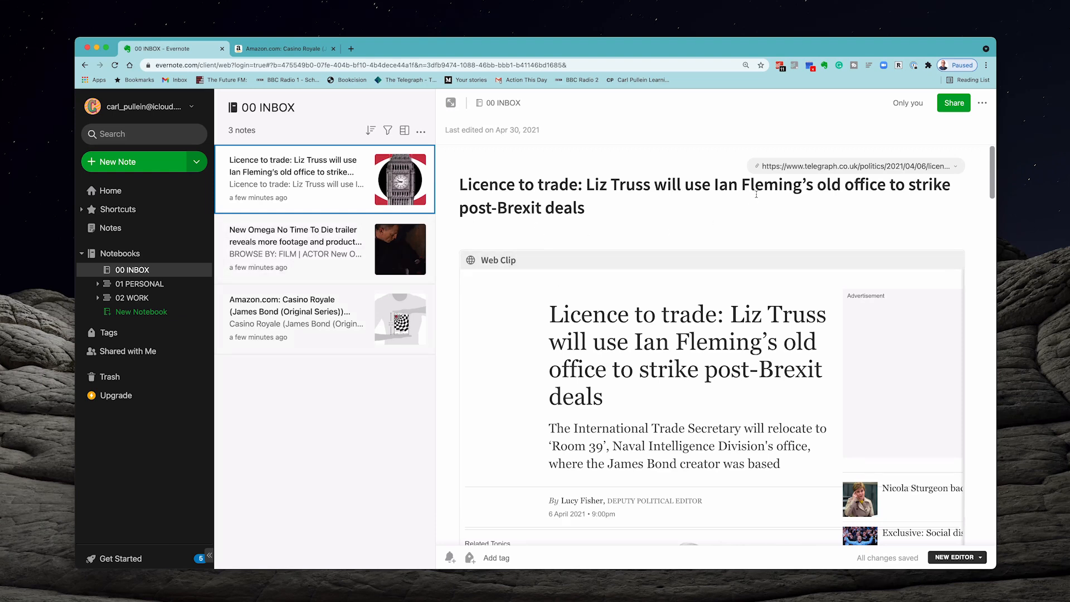
left_click_drag(715, 185, 797, 188)
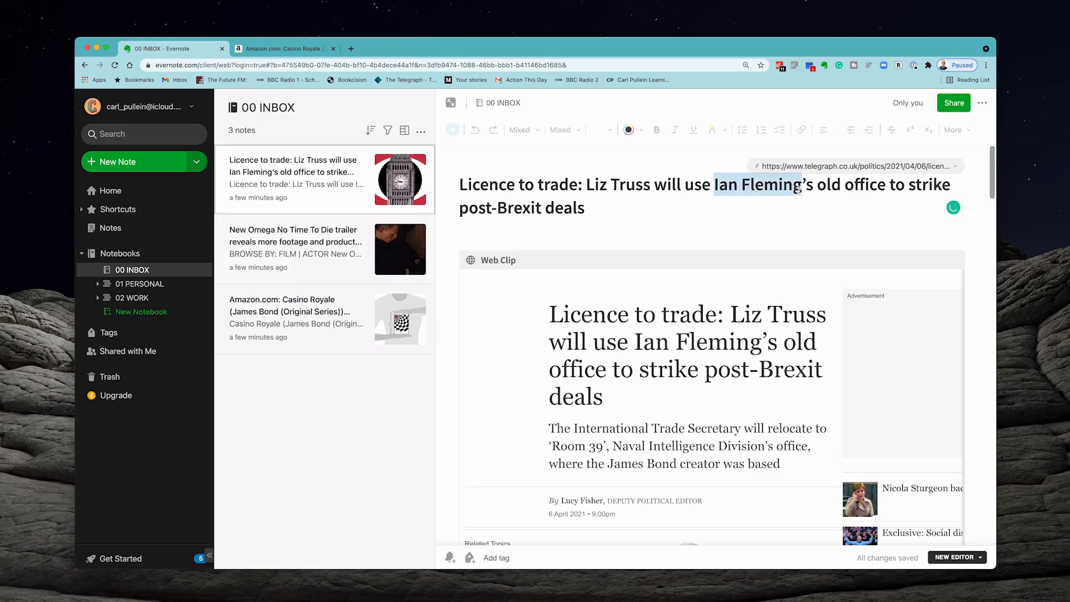
left_click(766, 235)
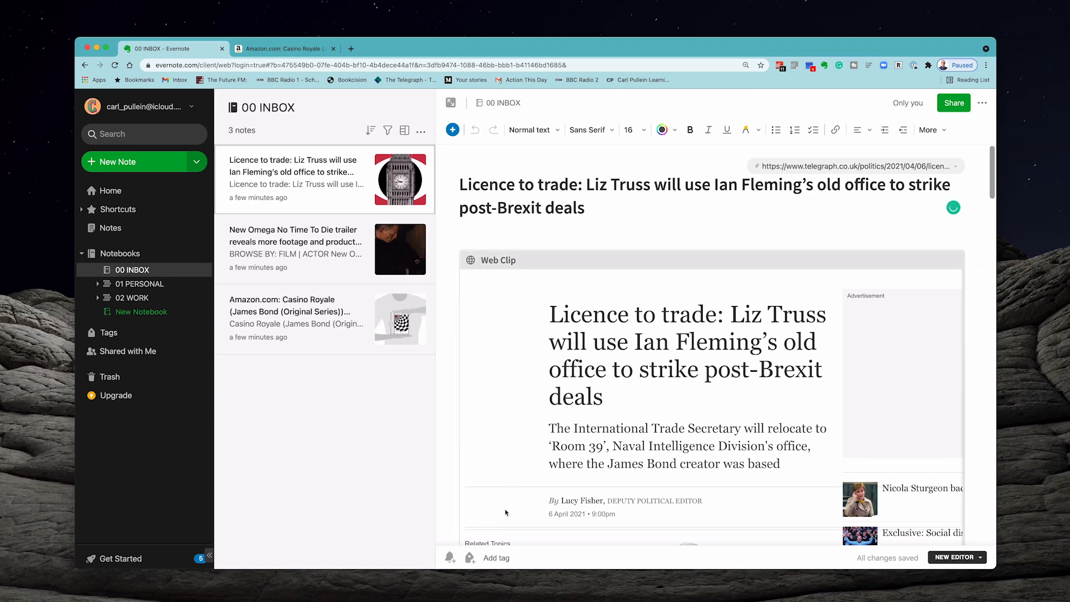
left_click(483, 558)
type("Ian Fleming")
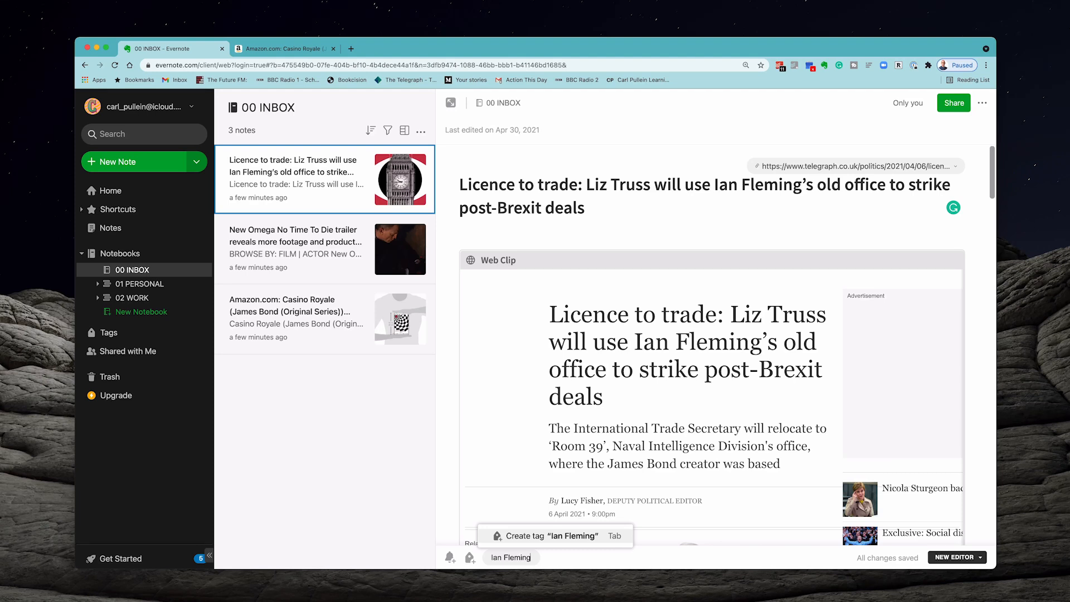
key("Return")
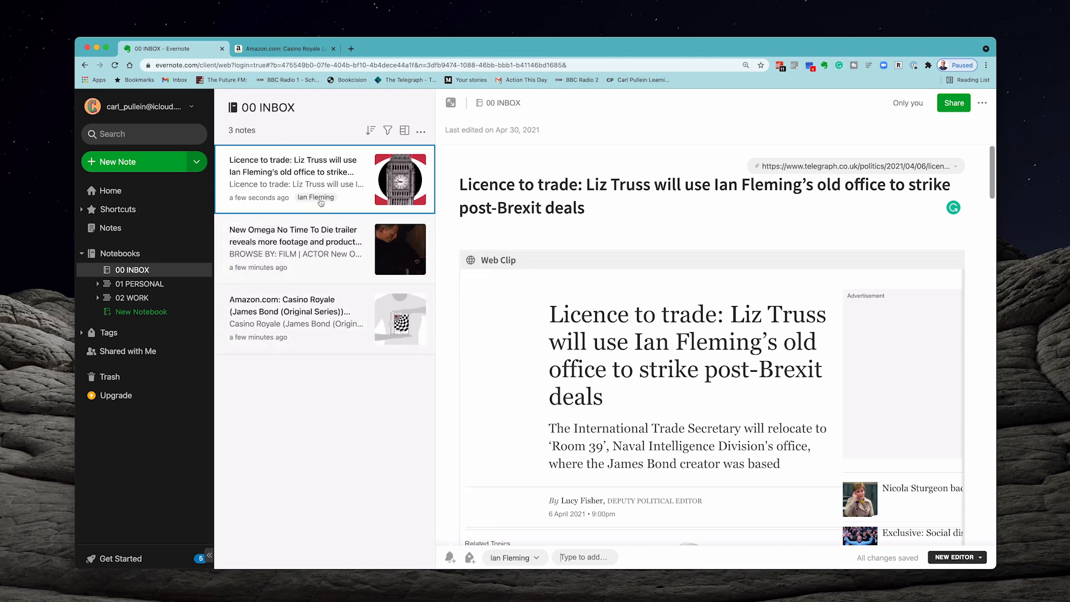
Step: Add the new tags James Bond Films and Watches to the New Omega No Time To Die trailer note
left_click(286, 245)
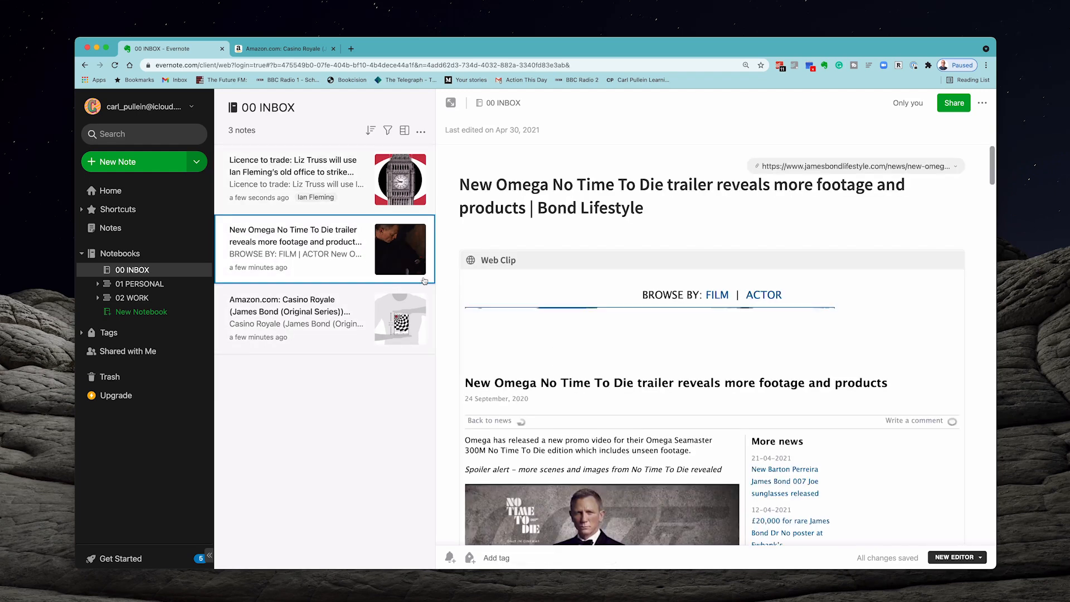
scroll(500, 429, "down", 1)
scroll(500, 429, "down", 10)
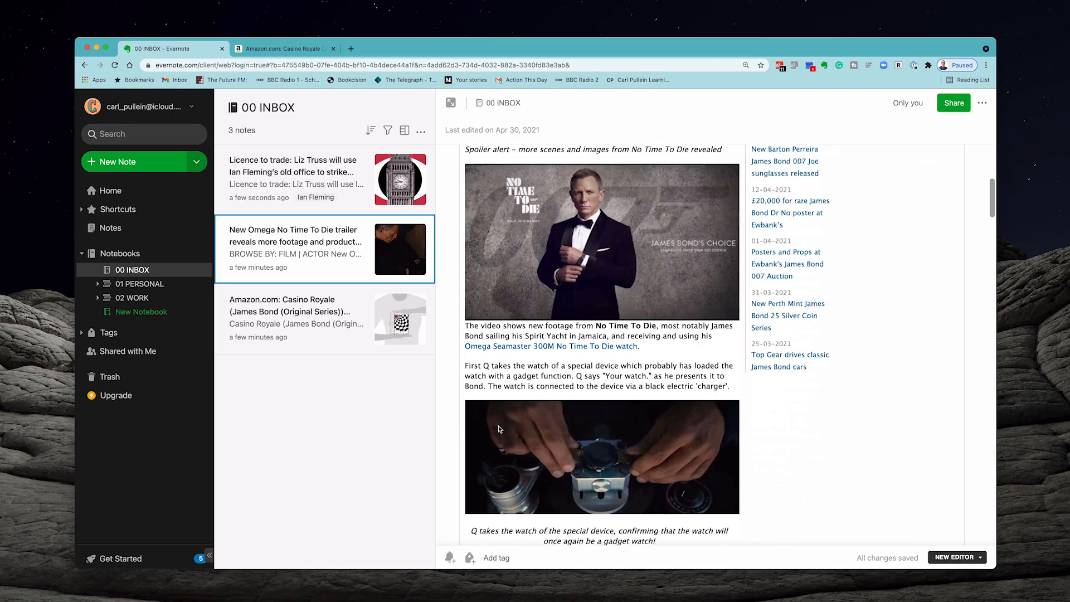
scroll(500, 429, "up", 10)
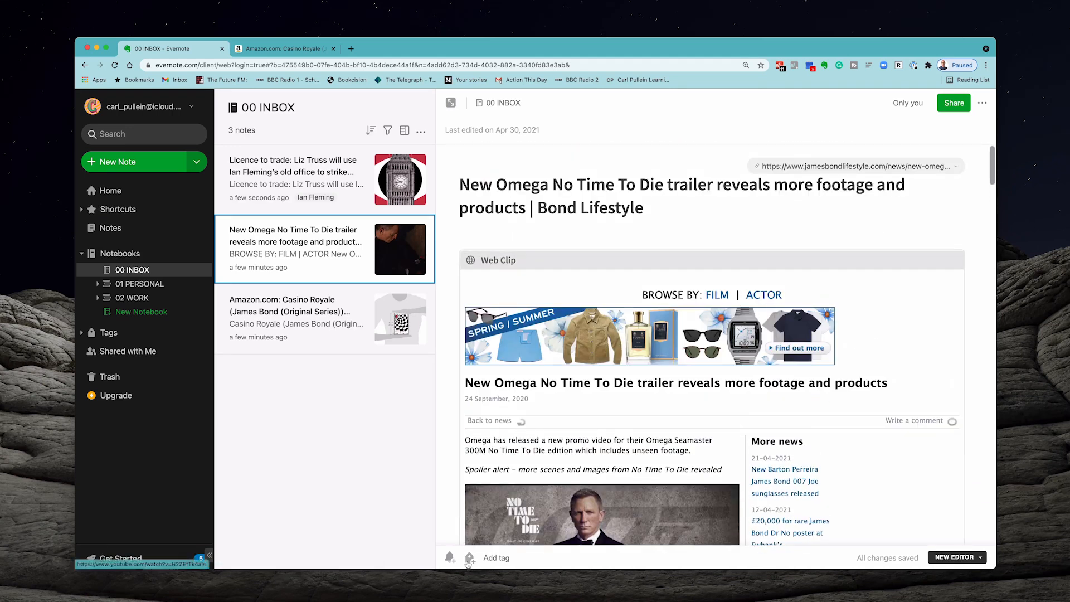
left_click(469, 557)
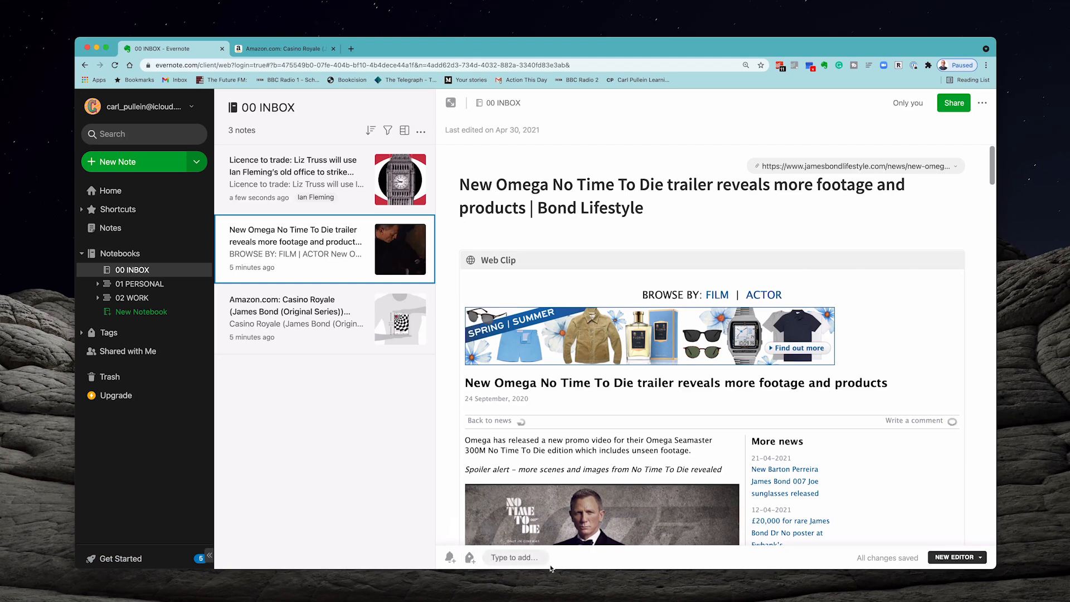
type("J")
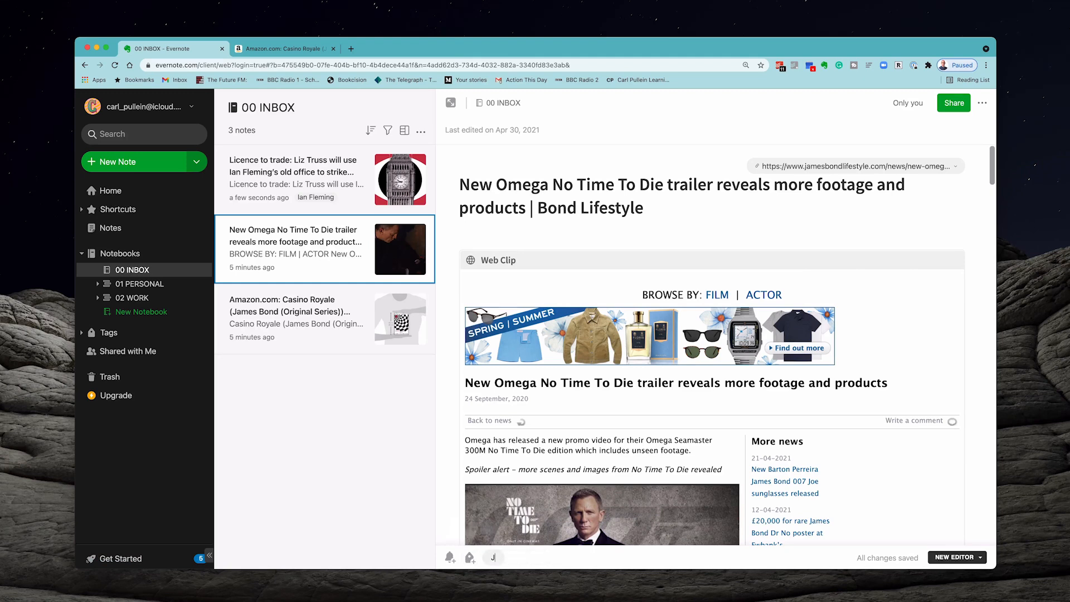
type("ames Bond Folms")
key("BackSpace")
key("BackSpace")
key("BackSpace")
key("BackSpace")
type("ilms")
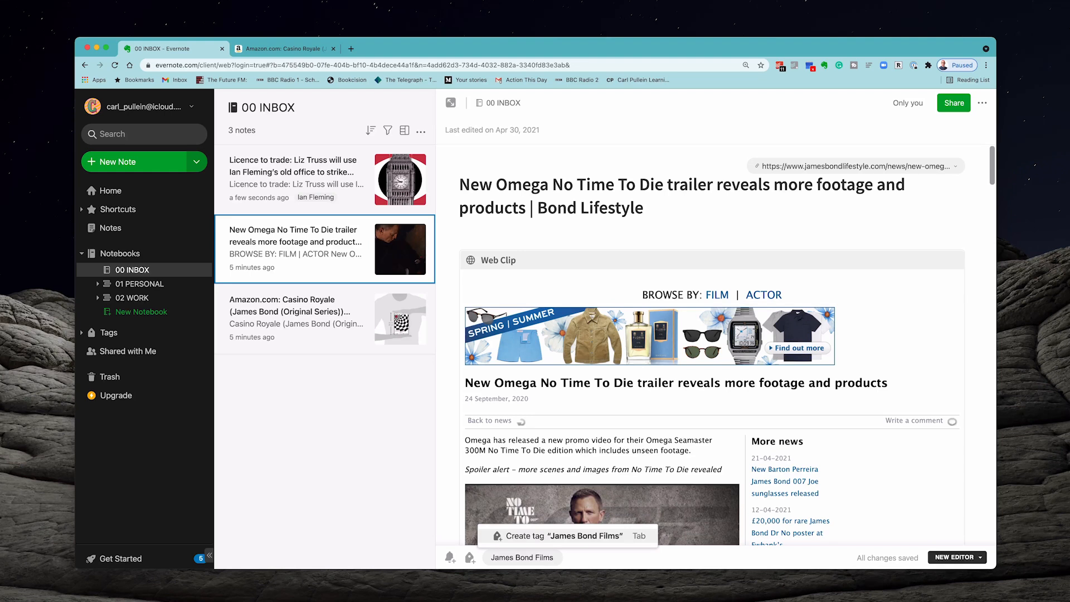
key("Return")
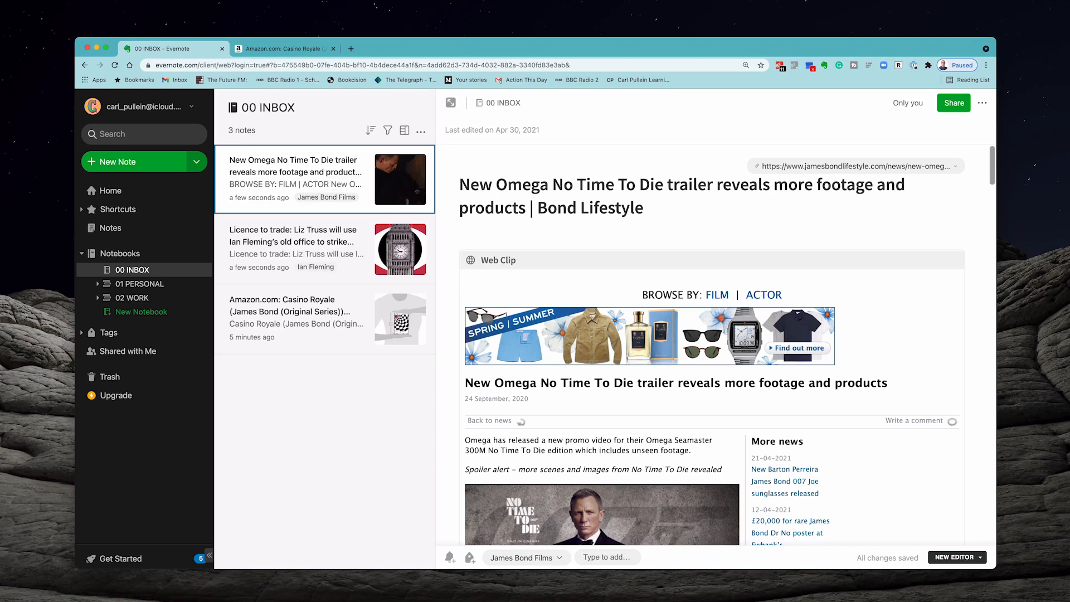
type("Watches")
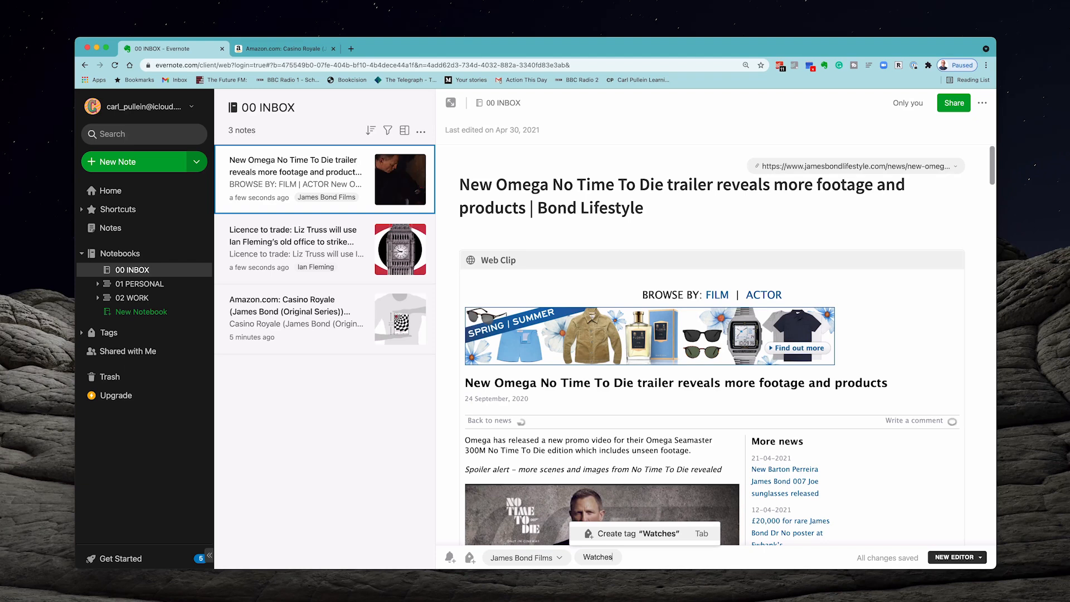
key("Return")
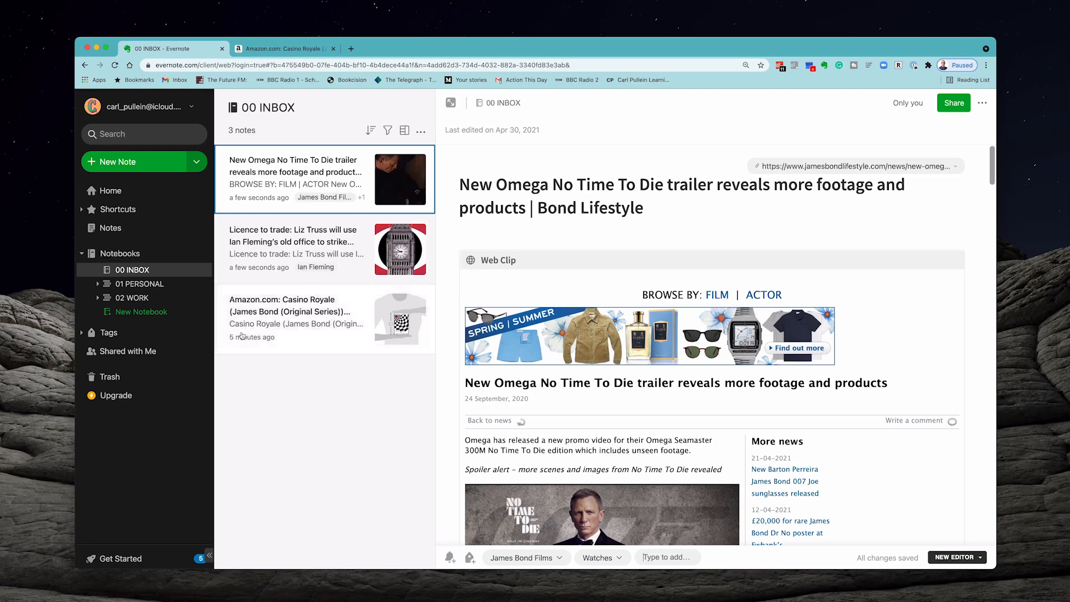
Step: Tag the Amazon Casino Royale note with a new tag, James Bond Books
left_click(259, 322)
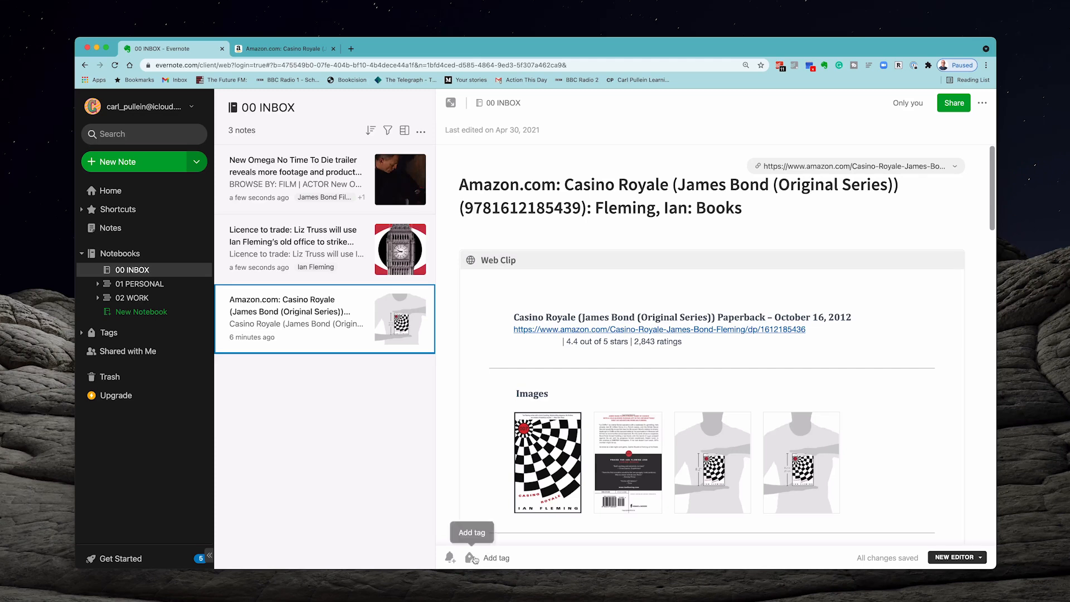
left_click(471, 557)
type("James B ond Books")
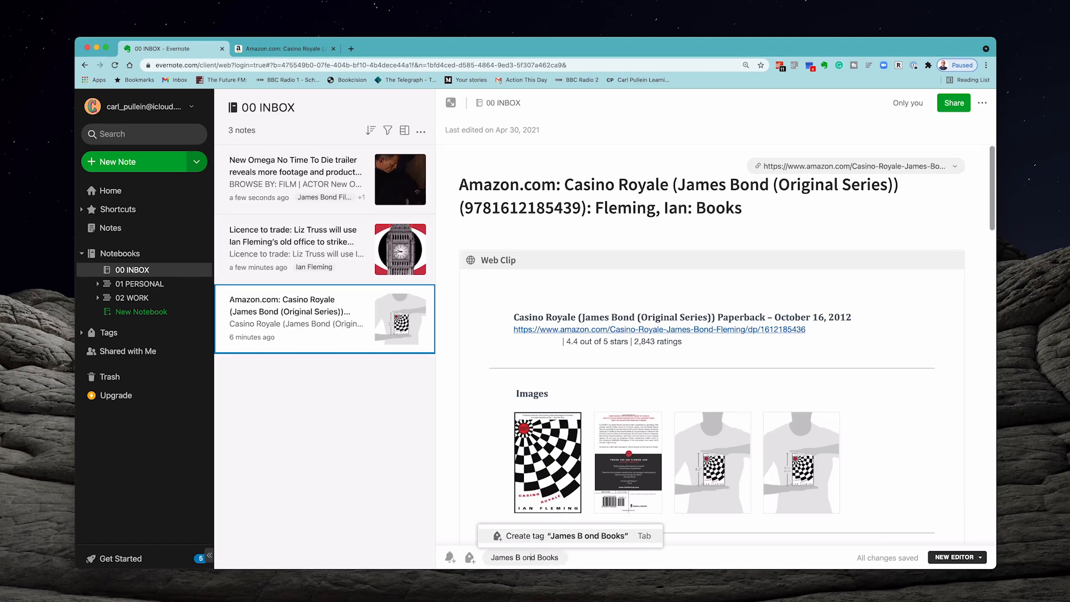
left_click(519, 557)
key("BackSpace")
key("Return")
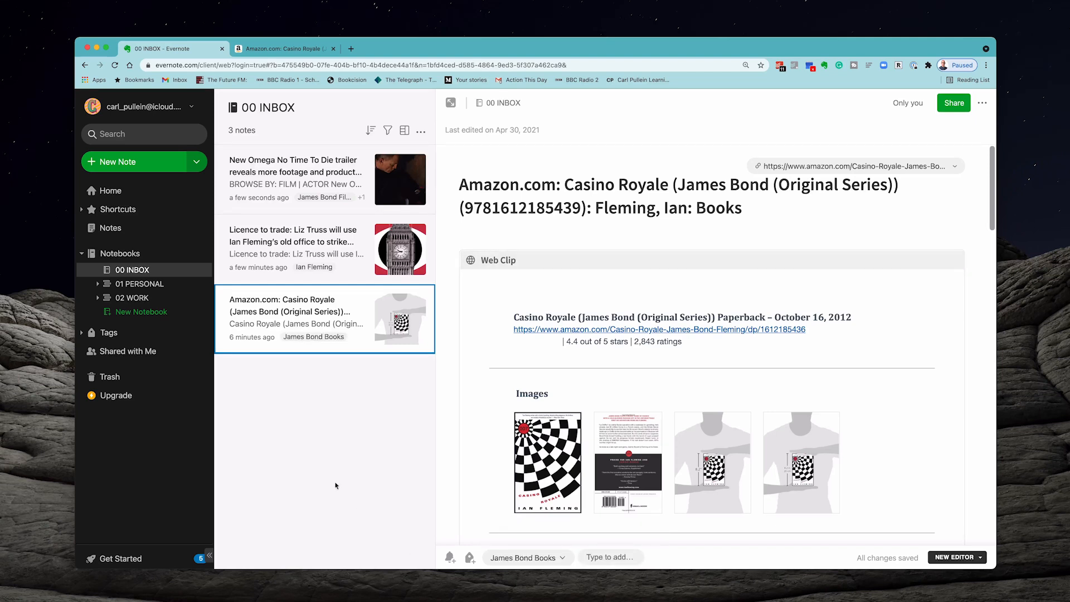
Step: View the notes filed under the tags Ian Fleming, James Bond Films and Watches, one tag at a time
left_click(110, 332)
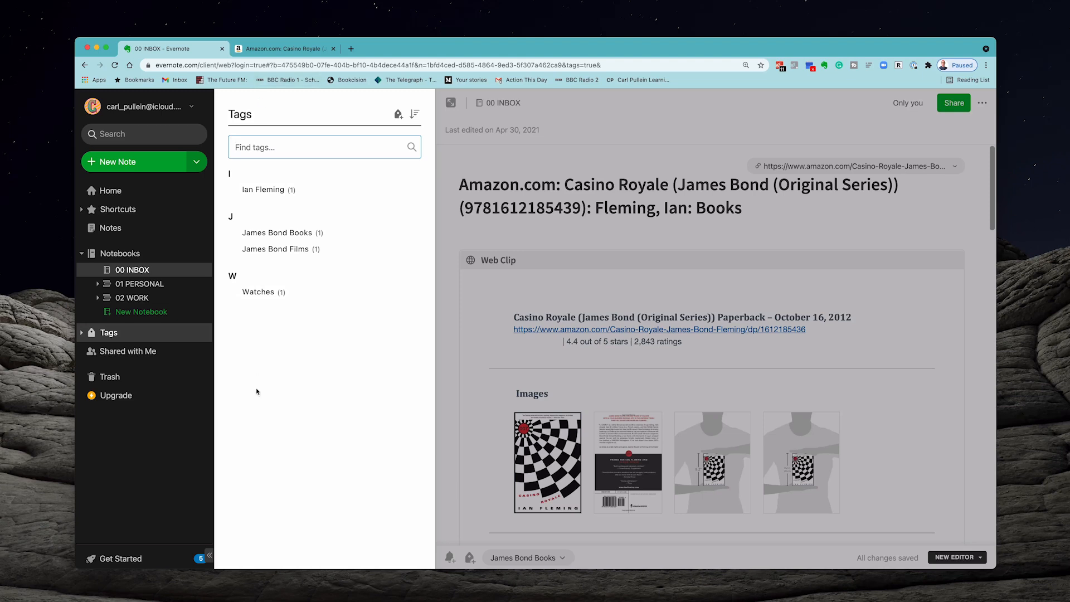
left_click(261, 190)
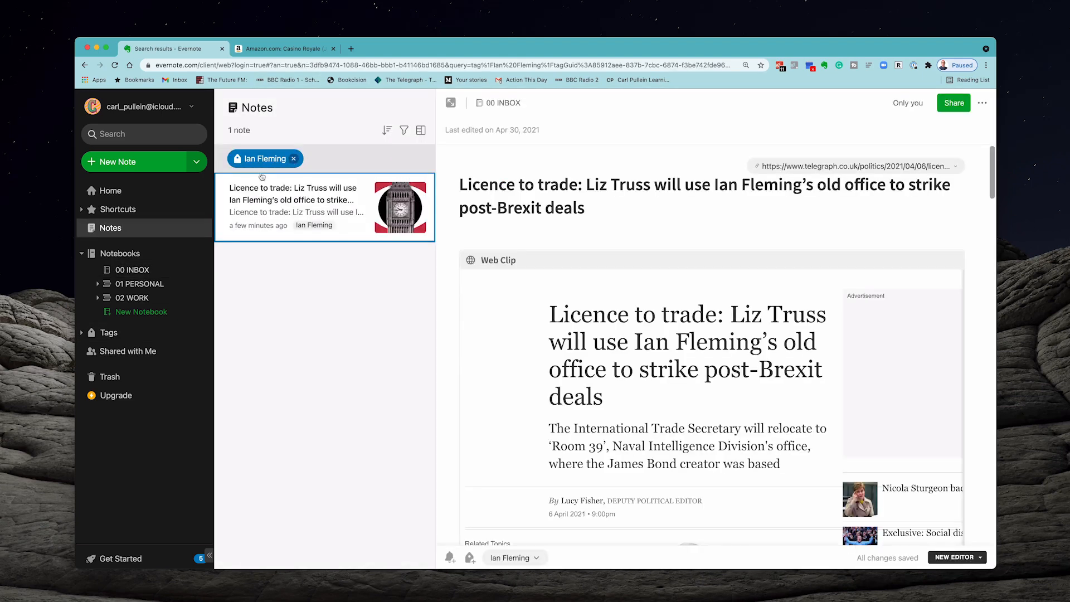
left_click(111, 333)
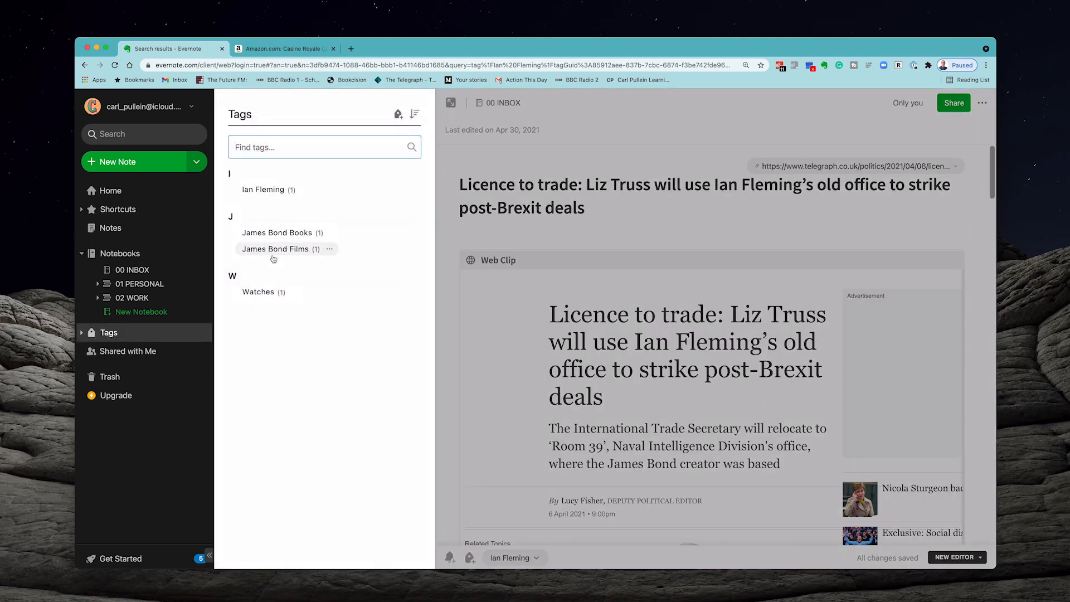
left_click(273, 249)
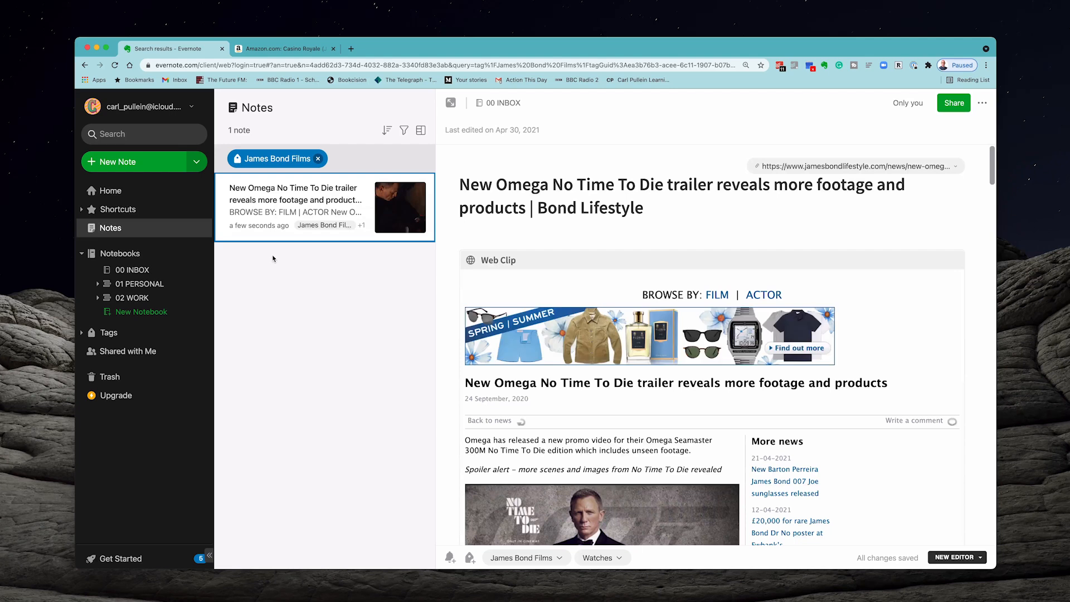
left_click(111, 337)
left_click(259, 292)
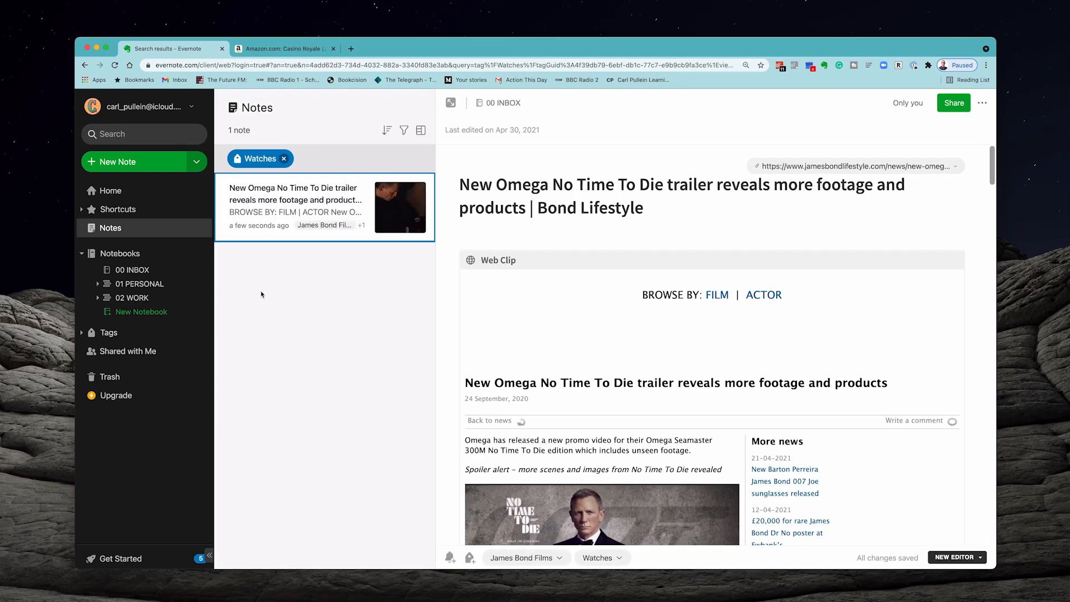
Step: Review the actions available for the Ian Fleming tag in the tag list without applying any
left_click(112, 337)
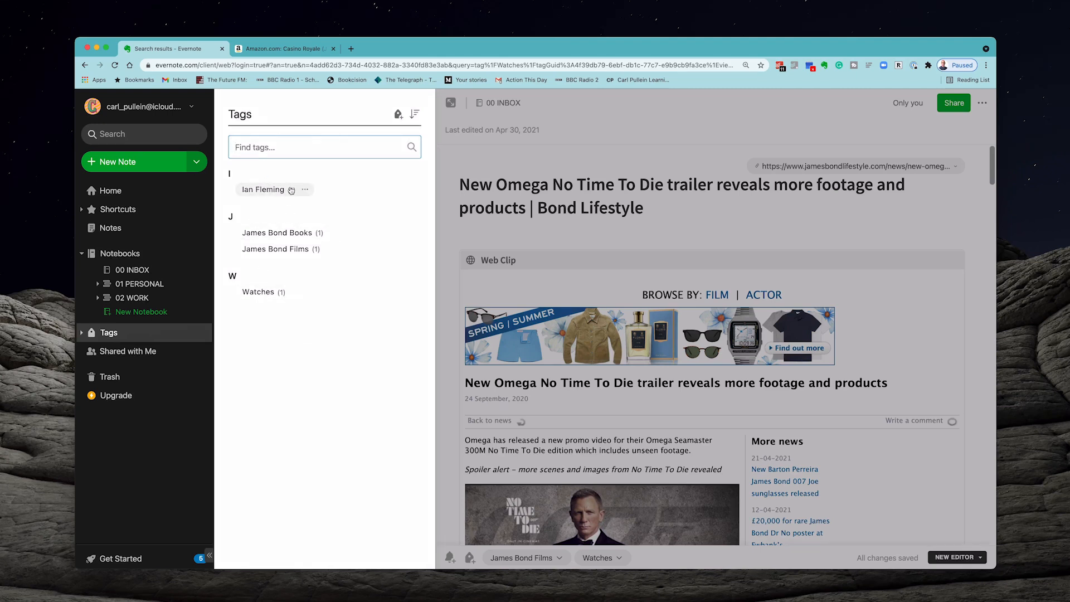
left_click(305, 191)
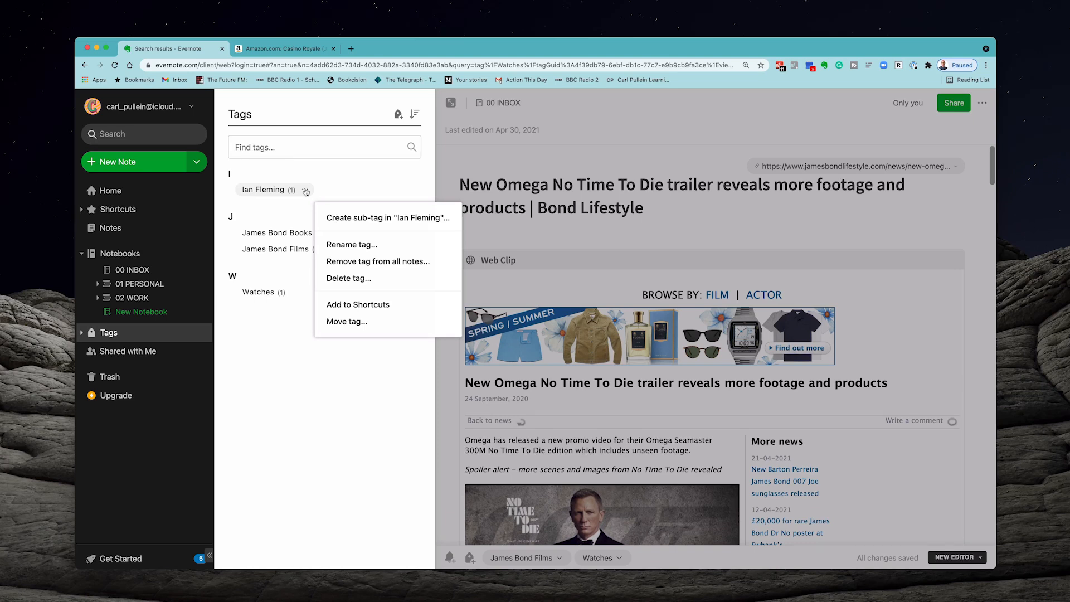
left_click(323, 361)
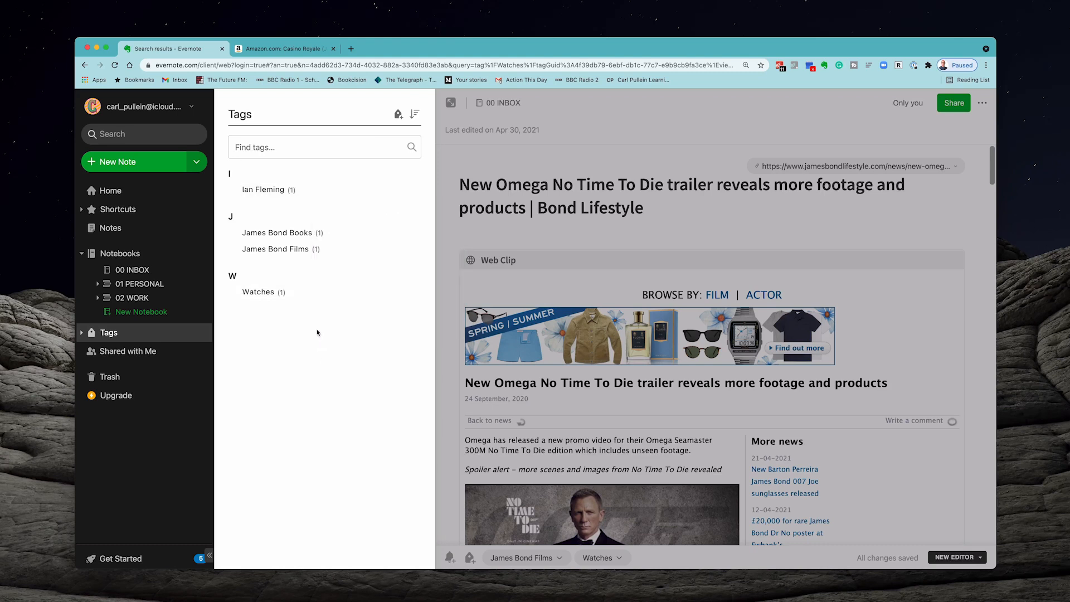
Step: Nest the Ian Fleming tag under James Bond Books and list the notes filed under the parent tag
left_click_drag(263, 194, 262, 234)
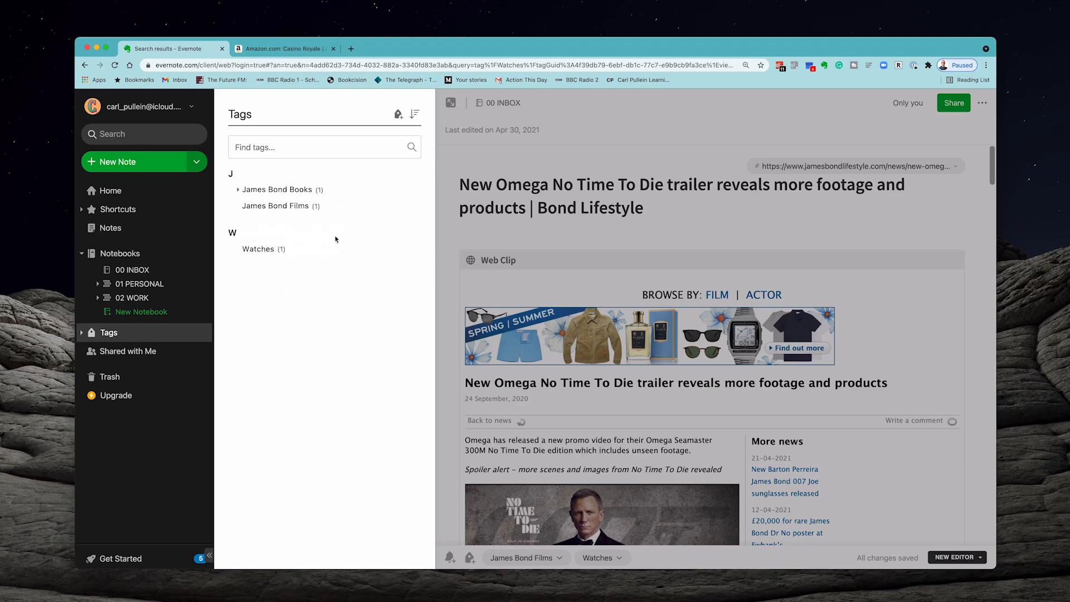
left_click(238, 191)
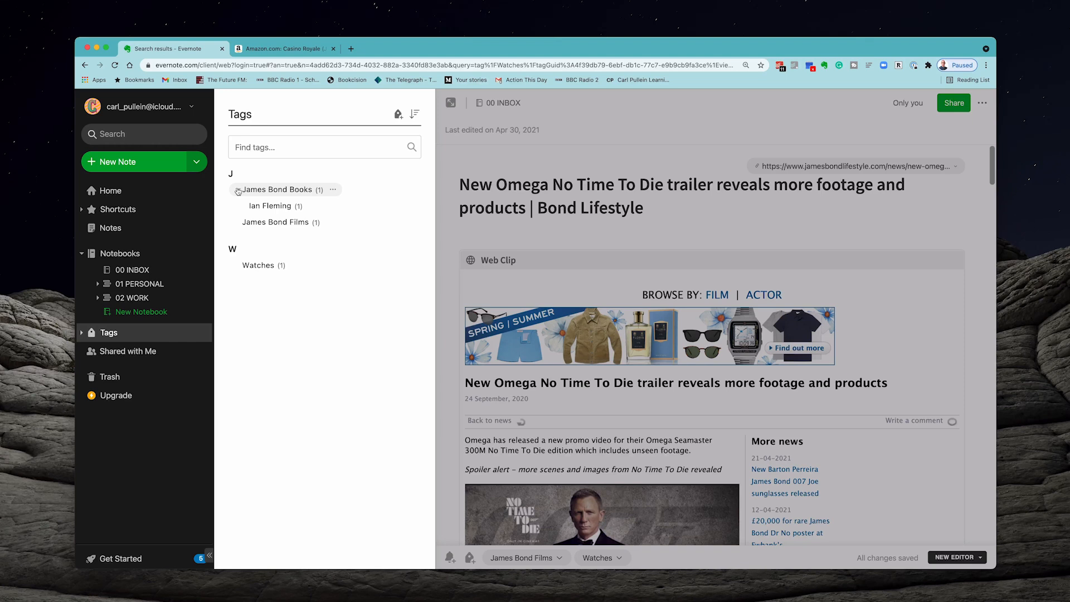
left_click(238, 191)
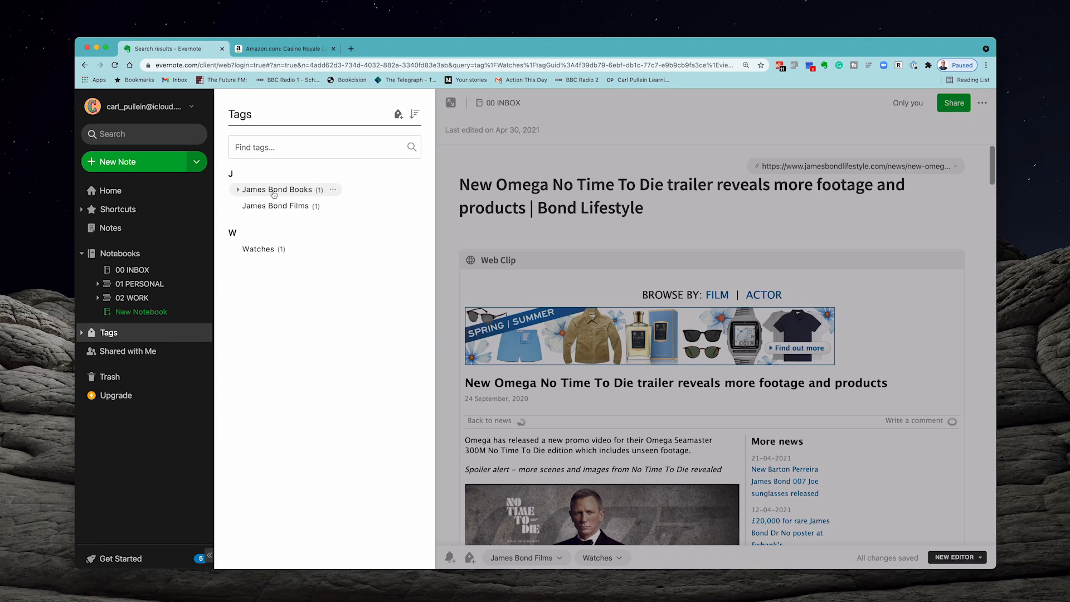
left_click(273, 190)
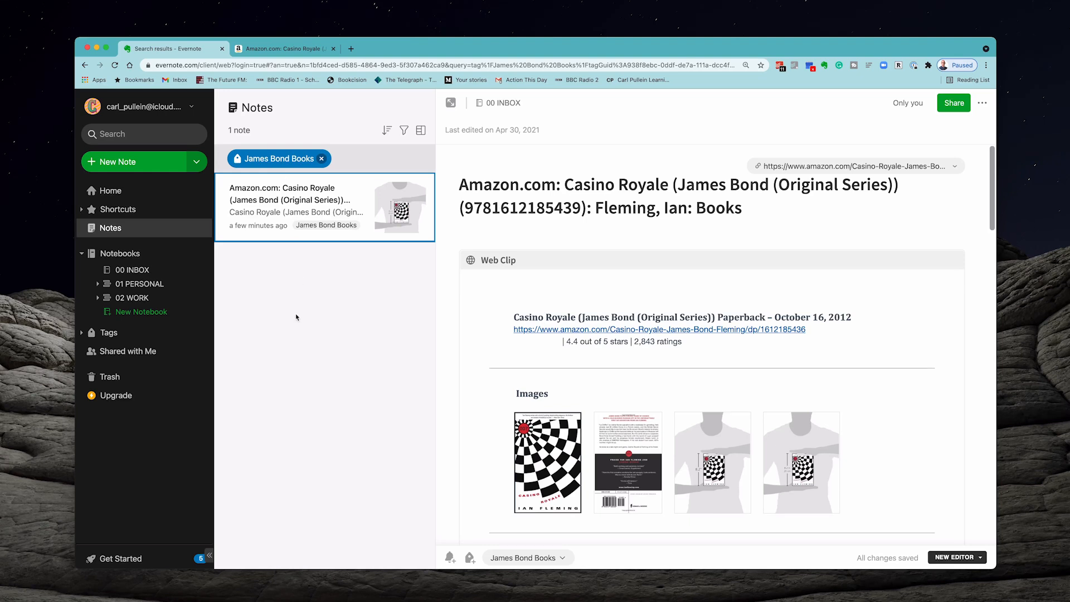
Step: Move the Ian Fleming sub-tag out of James Bond Books, back to the top level of the tag list
left_click(111, 334)
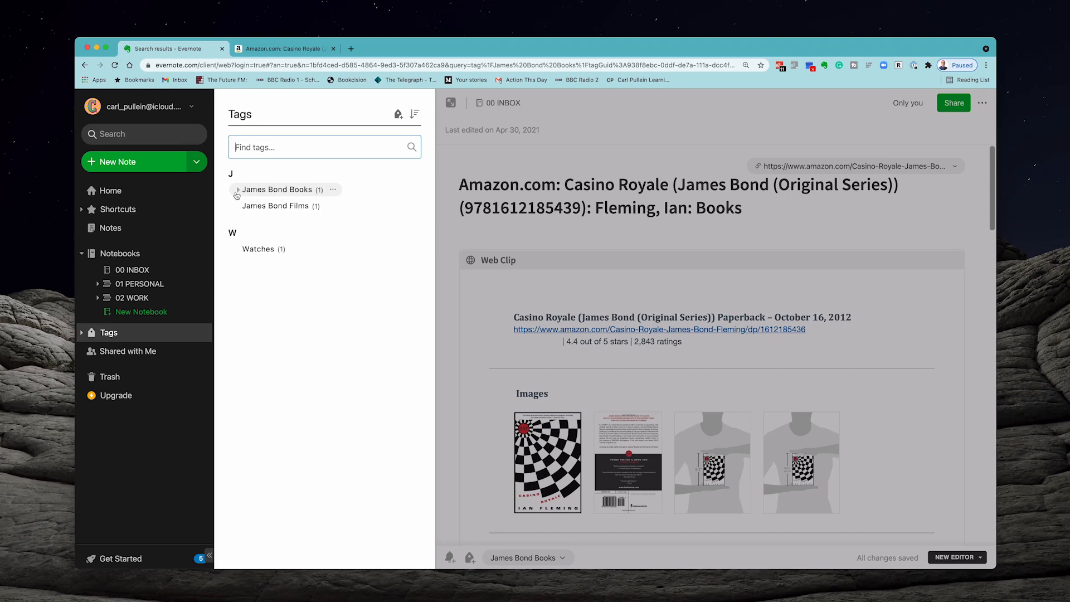
left_click(236, 190)
left_click_drag(265, 208, 253, 315)
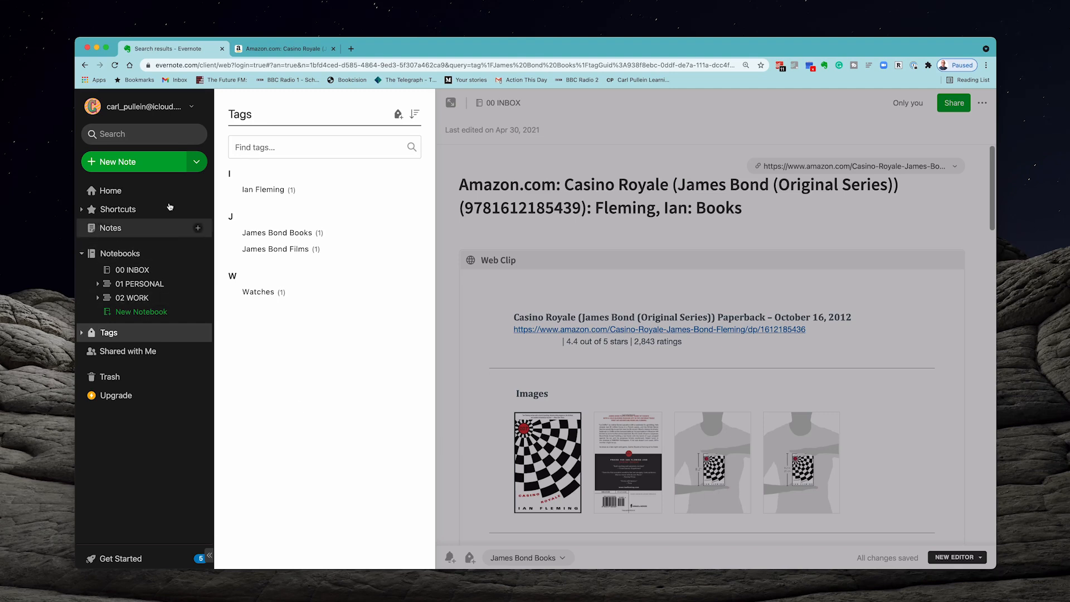
Step: Search the notes for "james bond" using the suggested query, and clear the search after viewing the results
left_click(143, 134)
type("James")
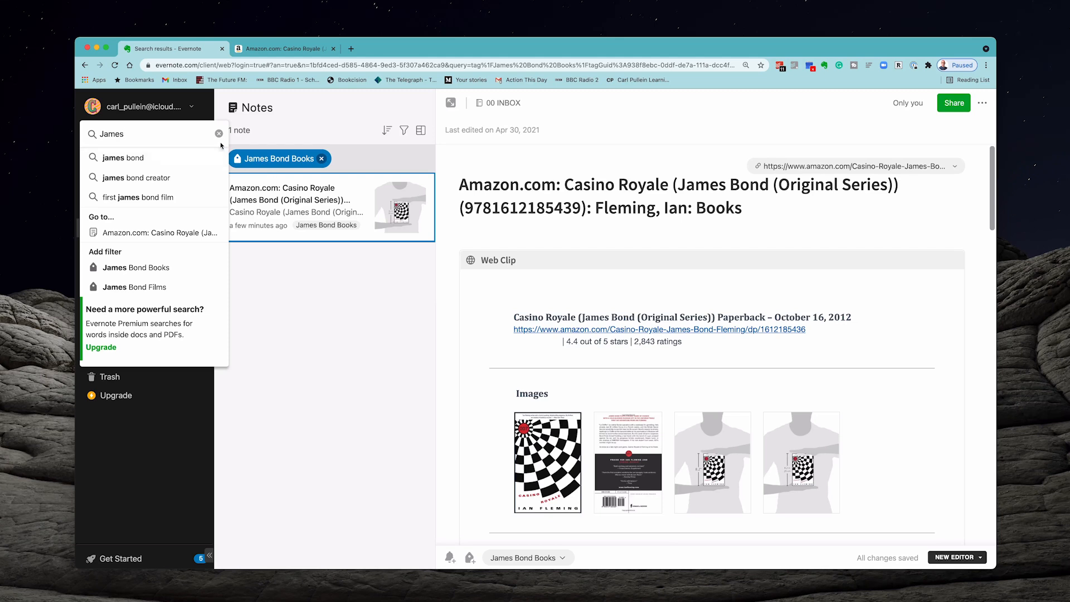
left_click(148, 160)
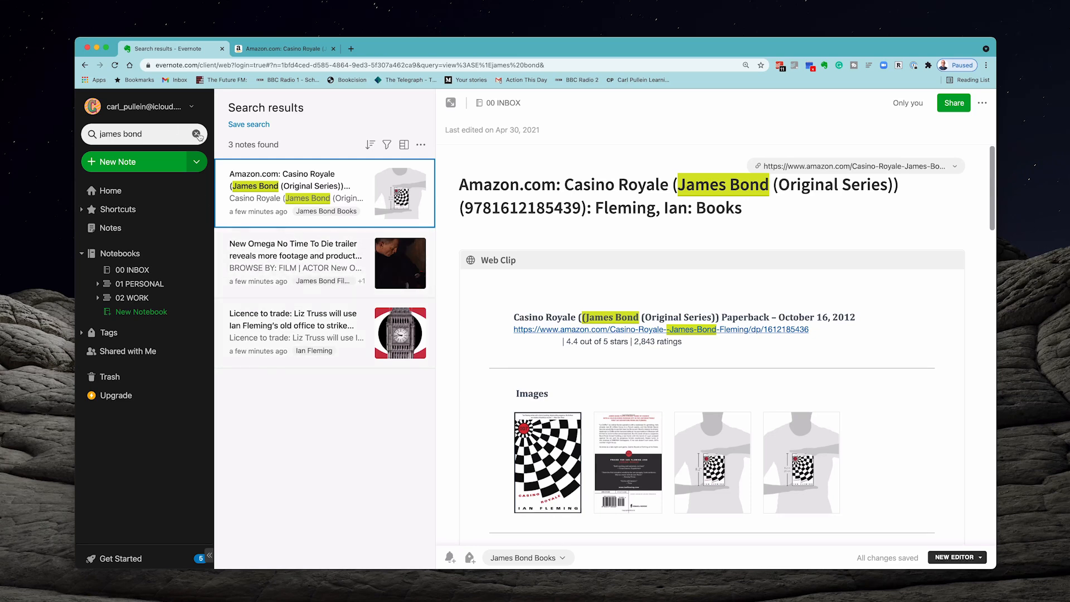
left_click(196, 134)
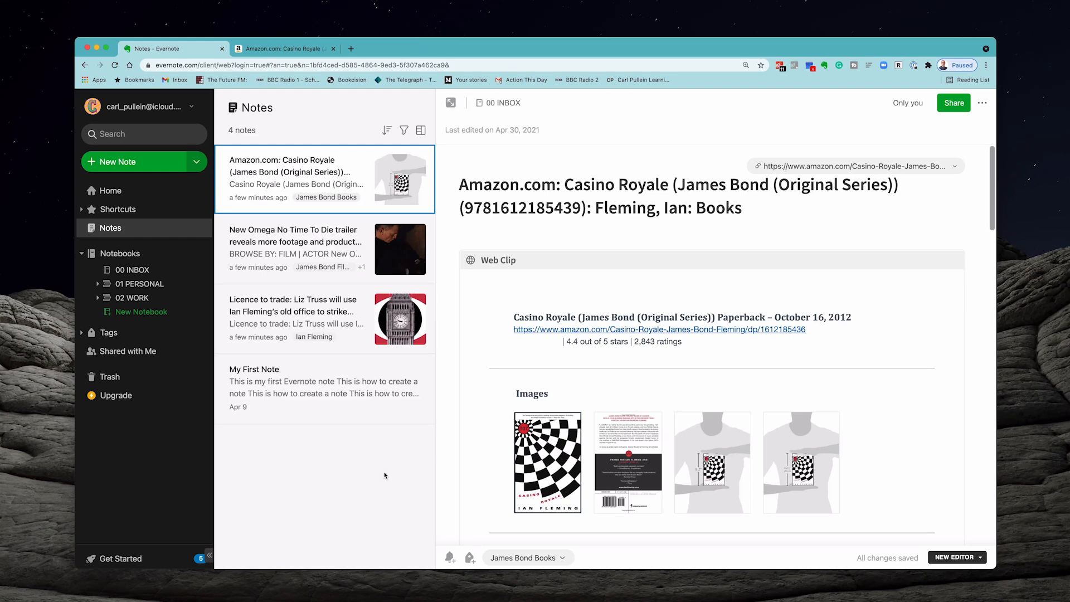